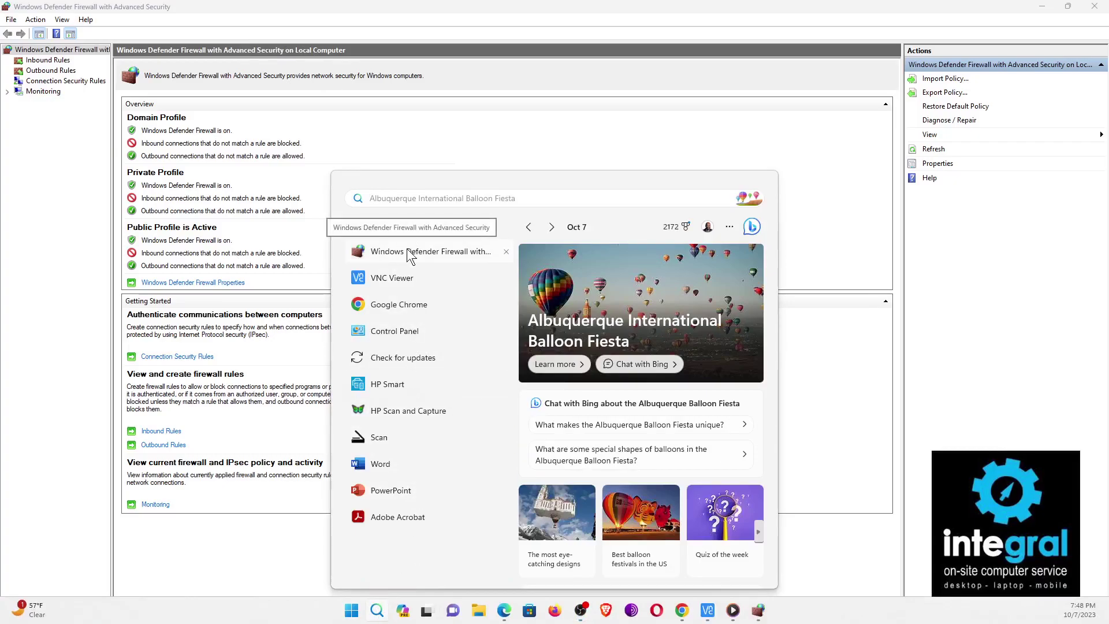
# Open Windows Defender Firewall with Advanced Security and browse the upper part of the inbound rules list.
pyautogui.click(406, 252)
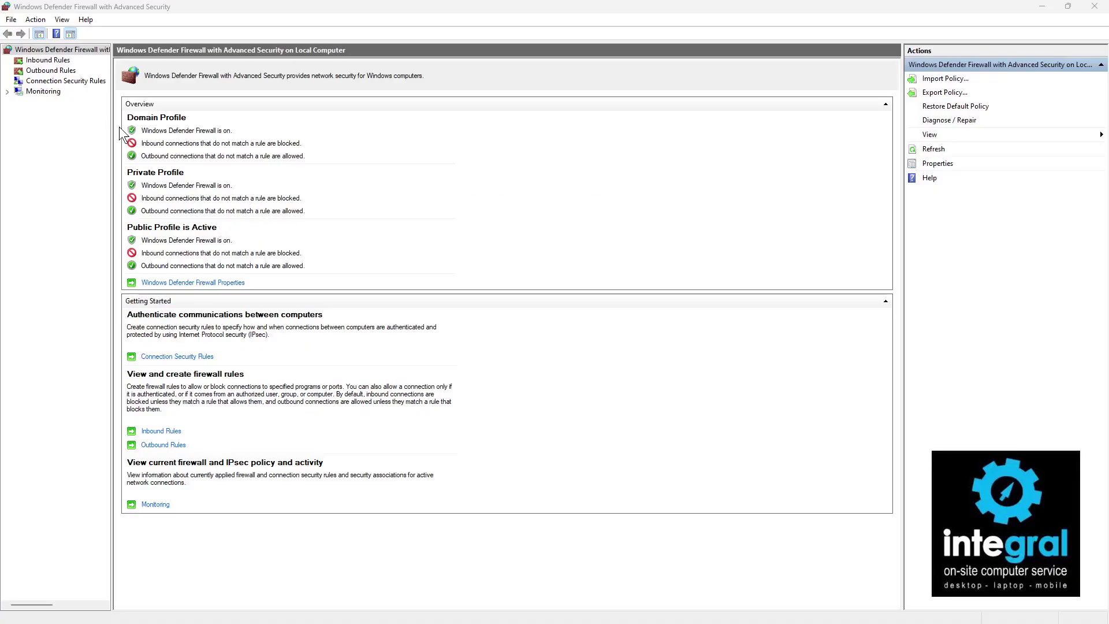
pyautogui.click(48, 60)
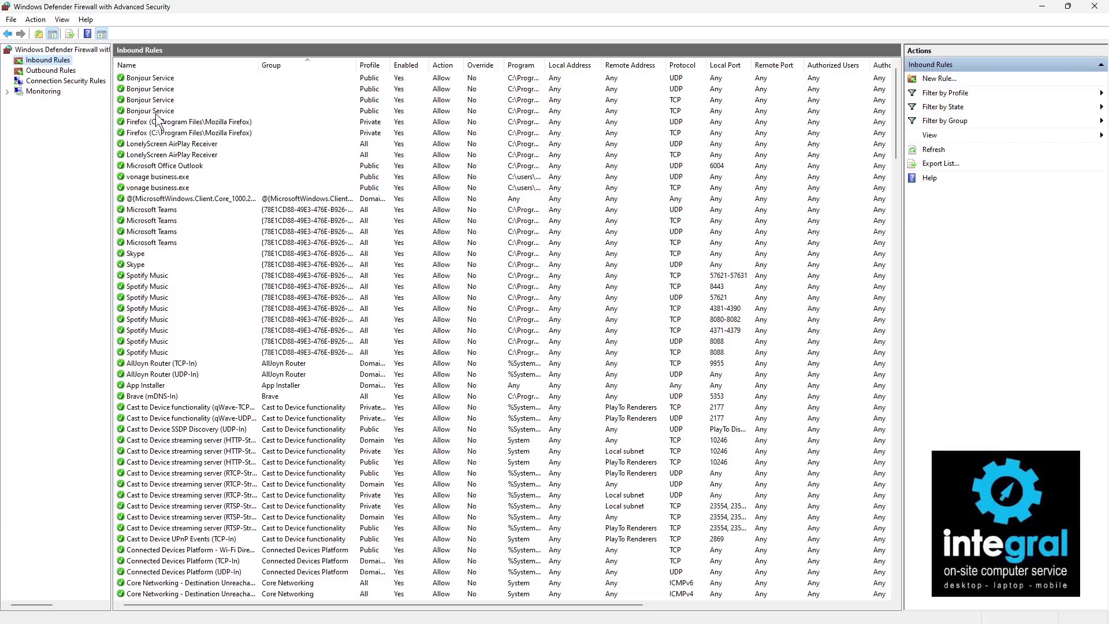
pyautogui.scroll(-3, 156, 118)
pyautogui.scroll(-6, 157, 120)
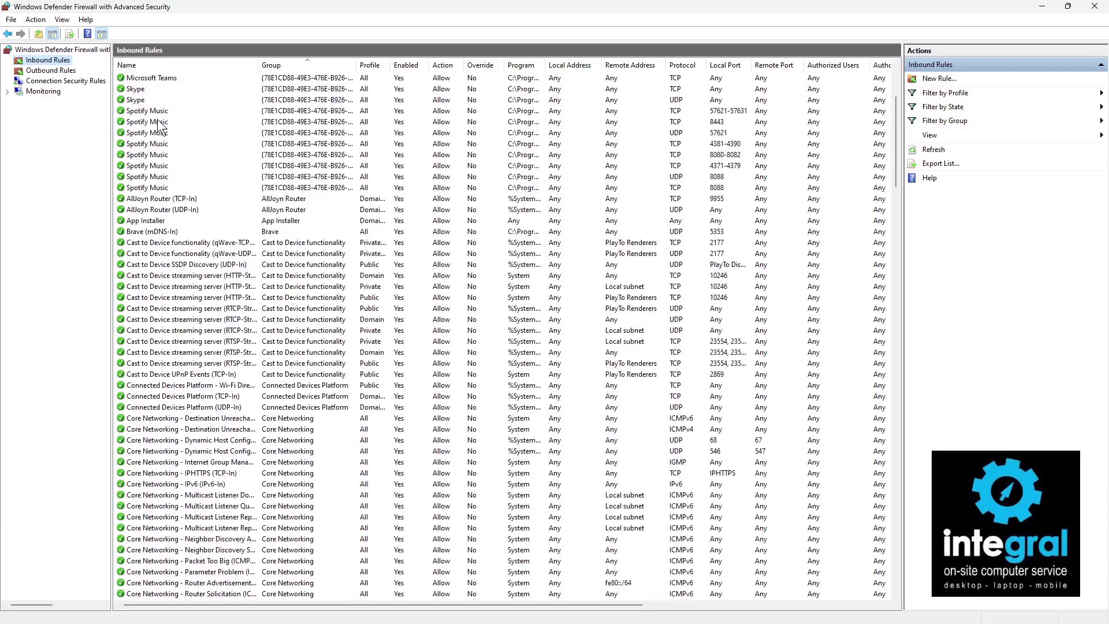
pyautogui.scroll(-4, 160, 124)
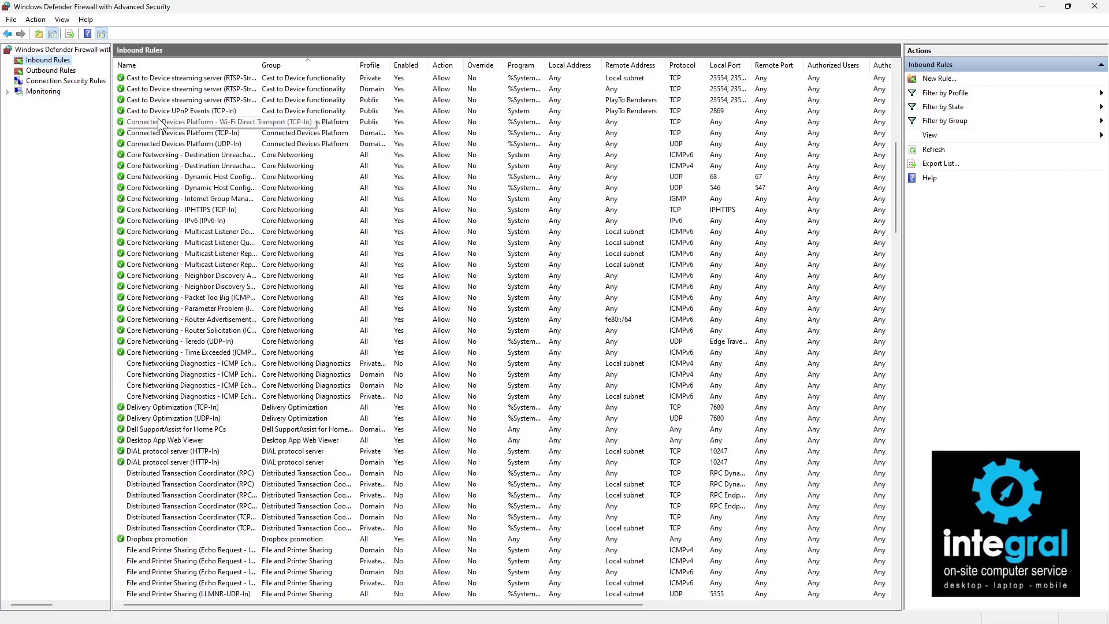
pyautogui.scroll(13, 218, 134)
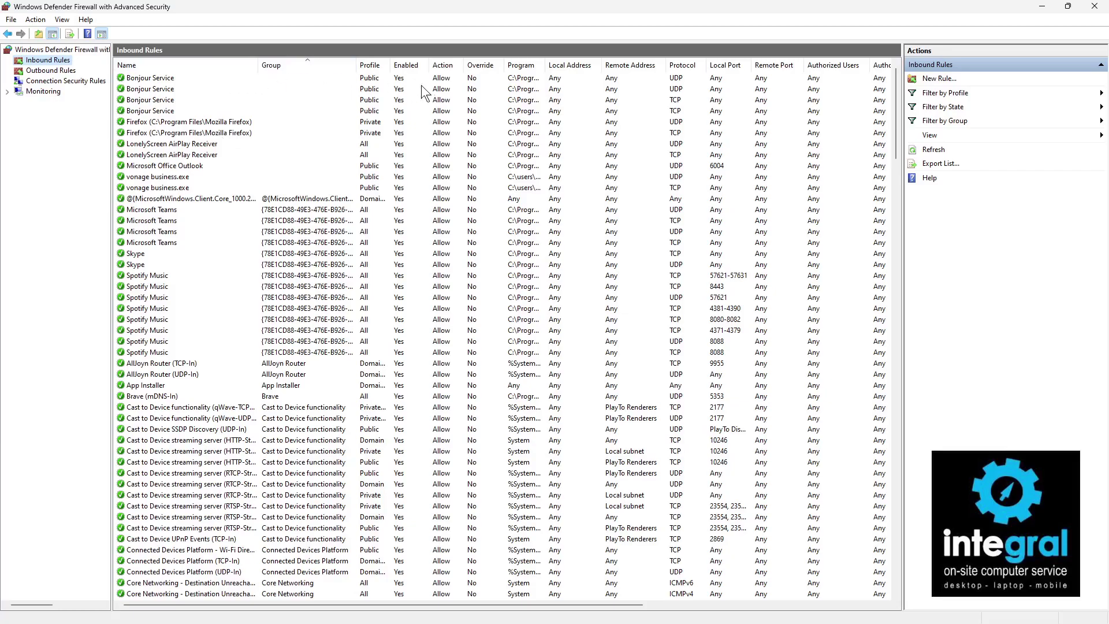
# Select the first Bonjour Service inbound rule and look through the inbound rules down to the Remote Assistance entries.
pyautogui.click(374, 78)
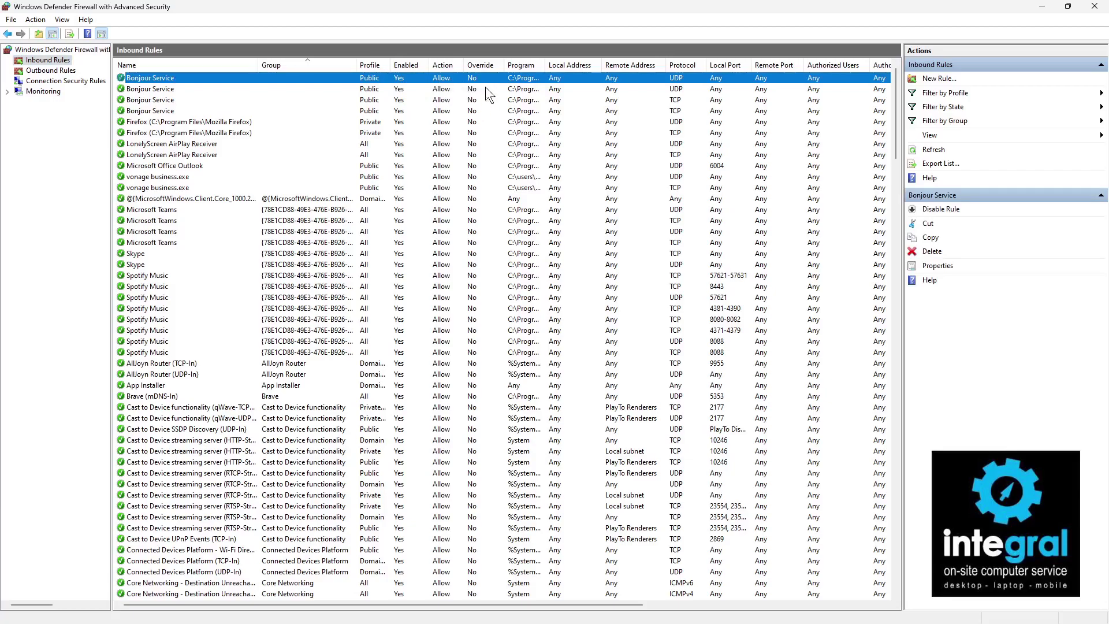
pyautogui.scroll(-2, 196, 154)
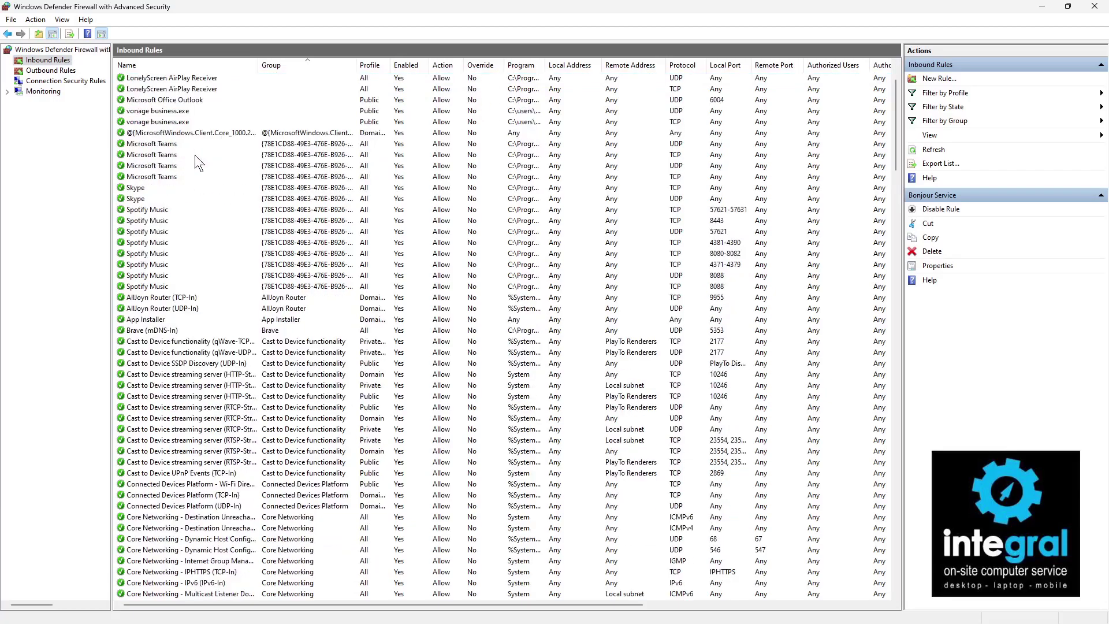
pyautogui.scroll(-5, 204, 110)
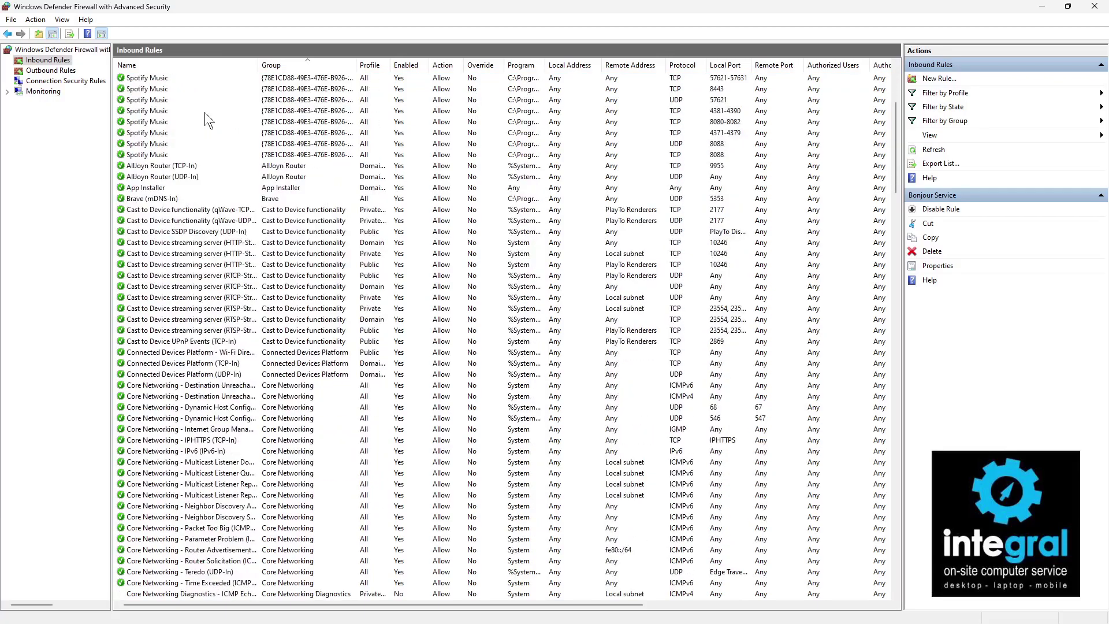
pyautogui.scroll(-8, 205, 113)
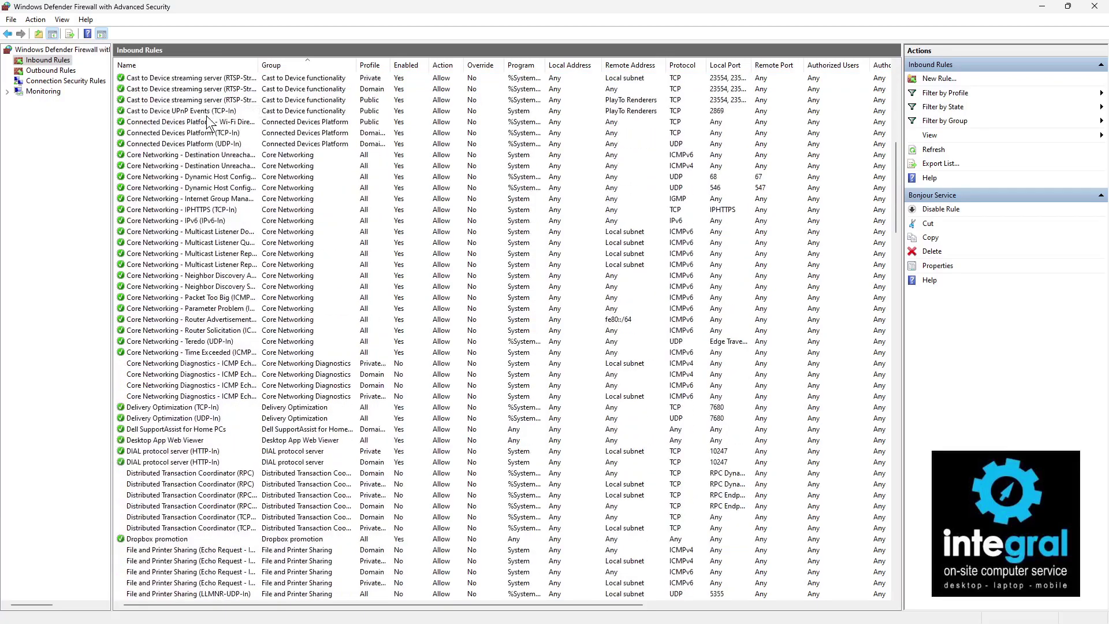
pyautogui.scroll(-8, 208, 119)
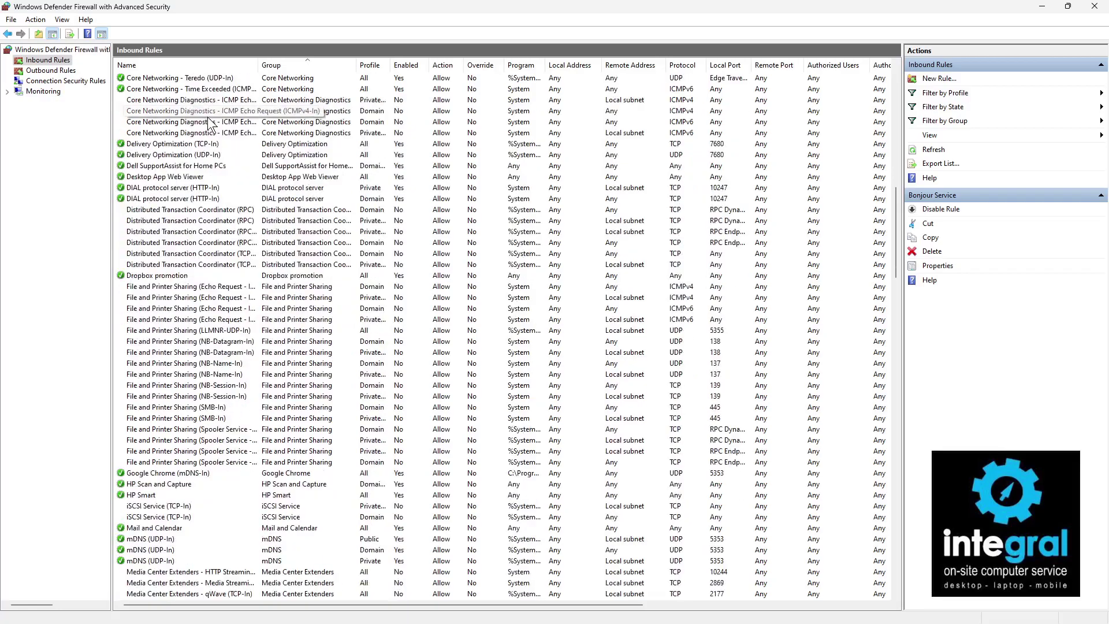
pyautogui.scroll(-2, 212, 122)
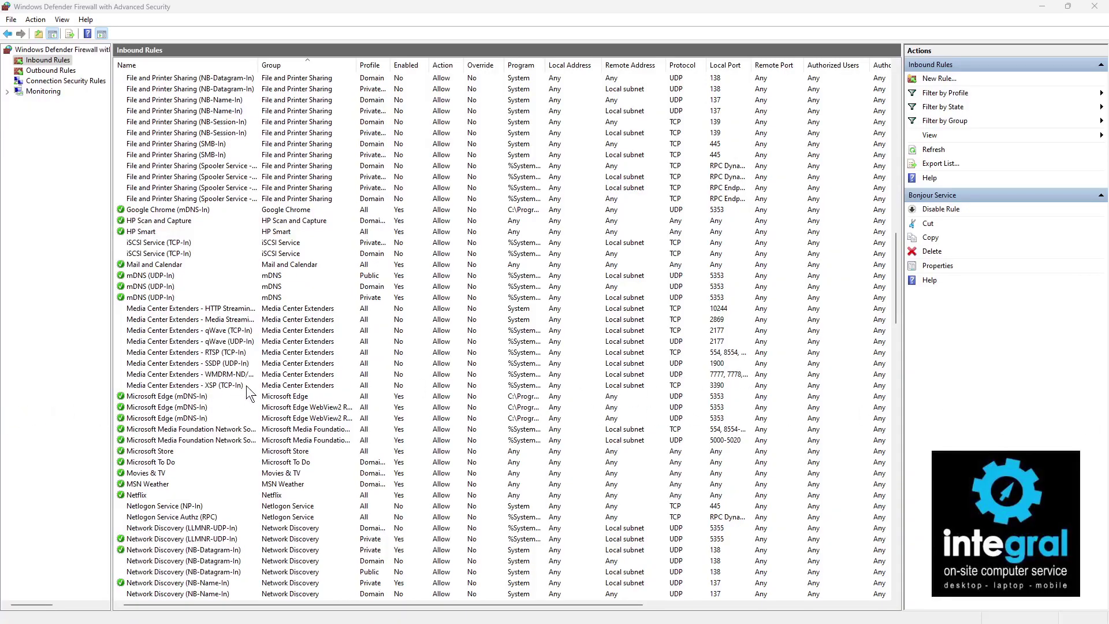
pyautogui.scroll(-8, 246, 386)
pyautogui.scroll(-3, 248, 385)
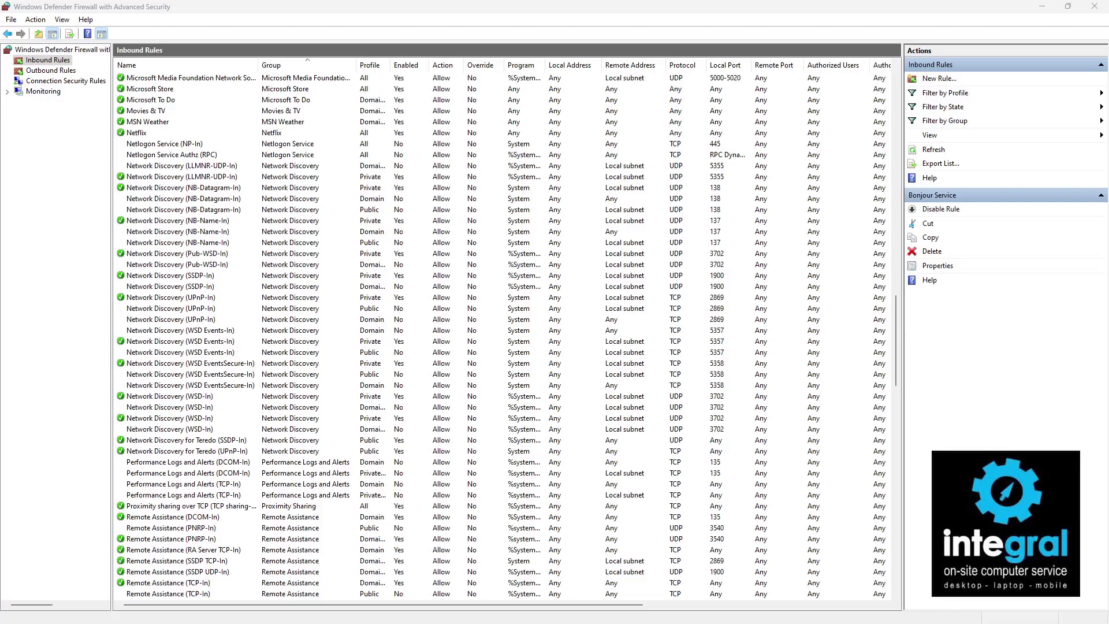
# Display the outbound rules and look through the list past the Captive Portal Flow and Core Networking entries.
pyautogui.click(52, 70)
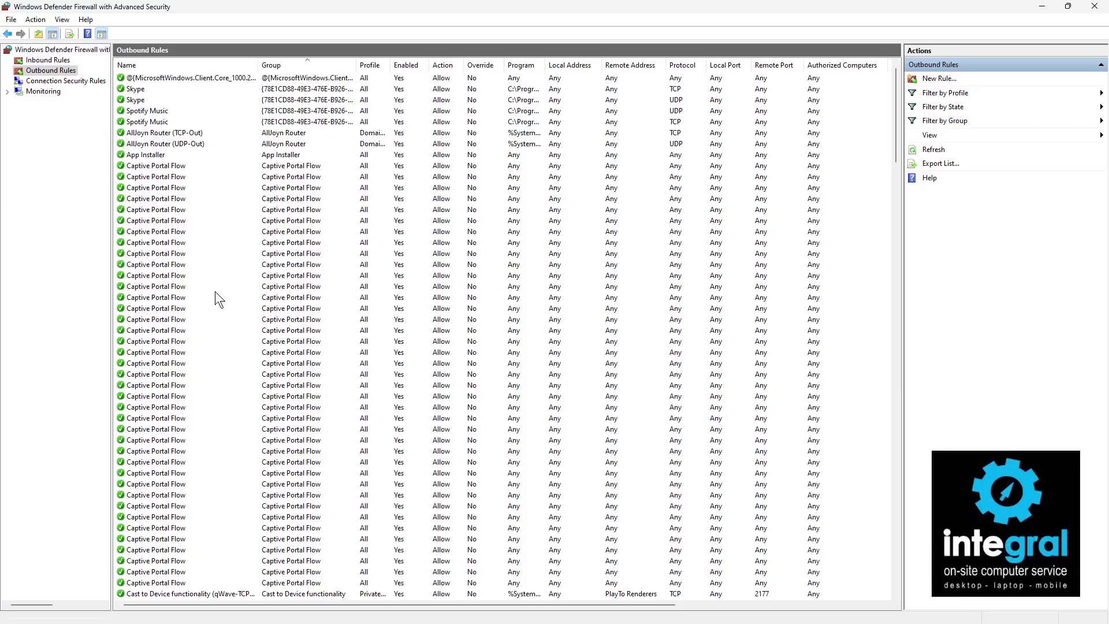
pyautogui.scroll(-7, 215, 291)
pyautogui.scroll(-8, 218, 290)
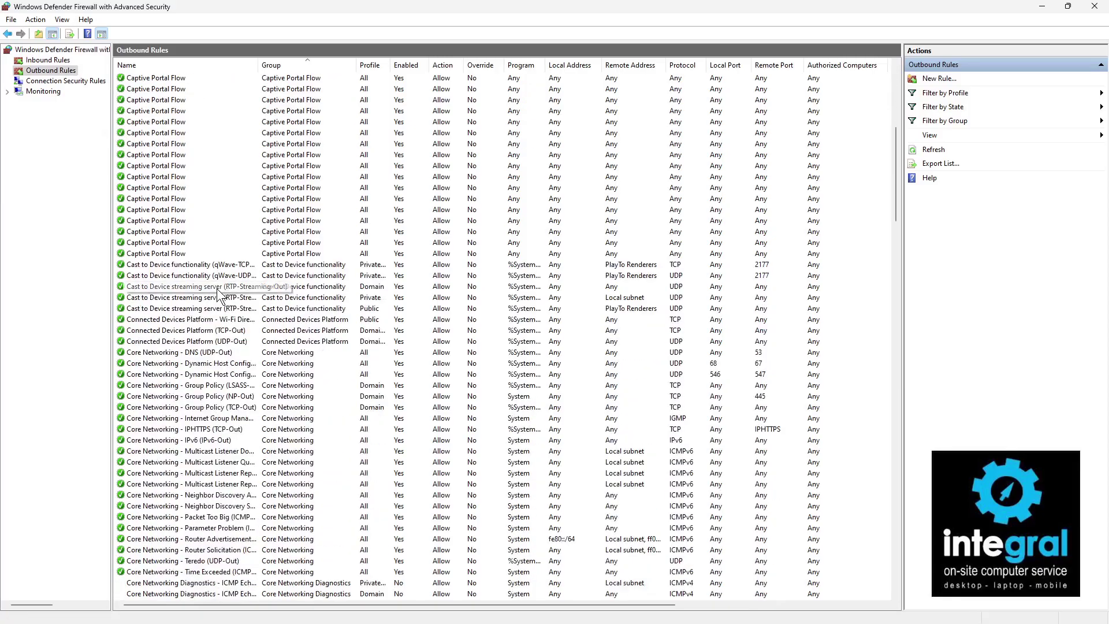
pyautogui.scroll(15, 209, 282)
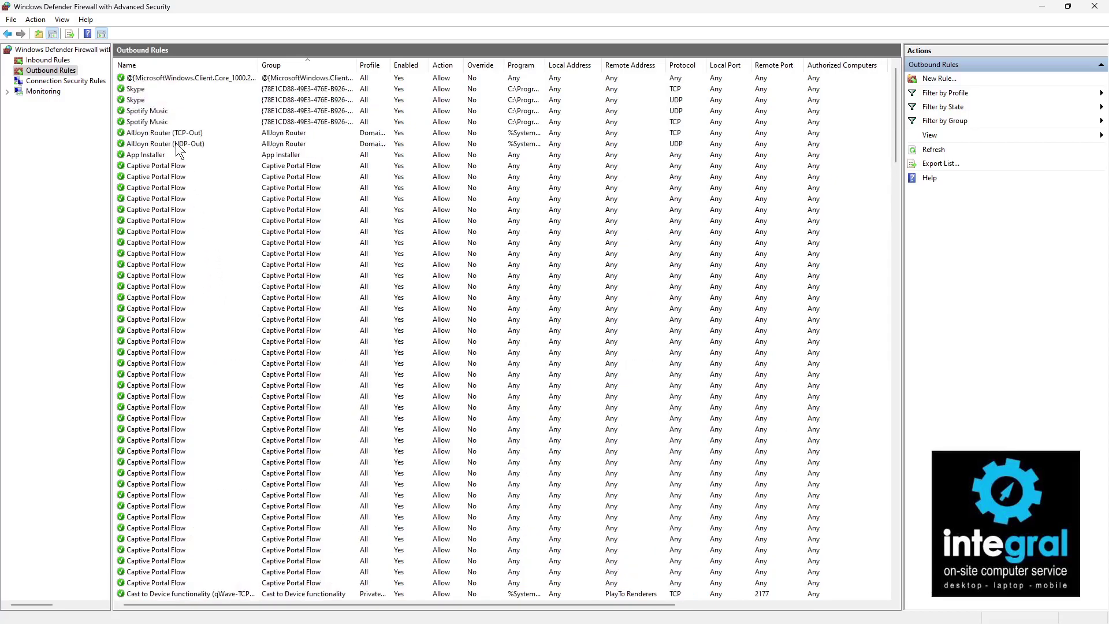
pyautogui.scroll(-5, 167, 198)
pyautogui.scroll(-15, 168, 202)
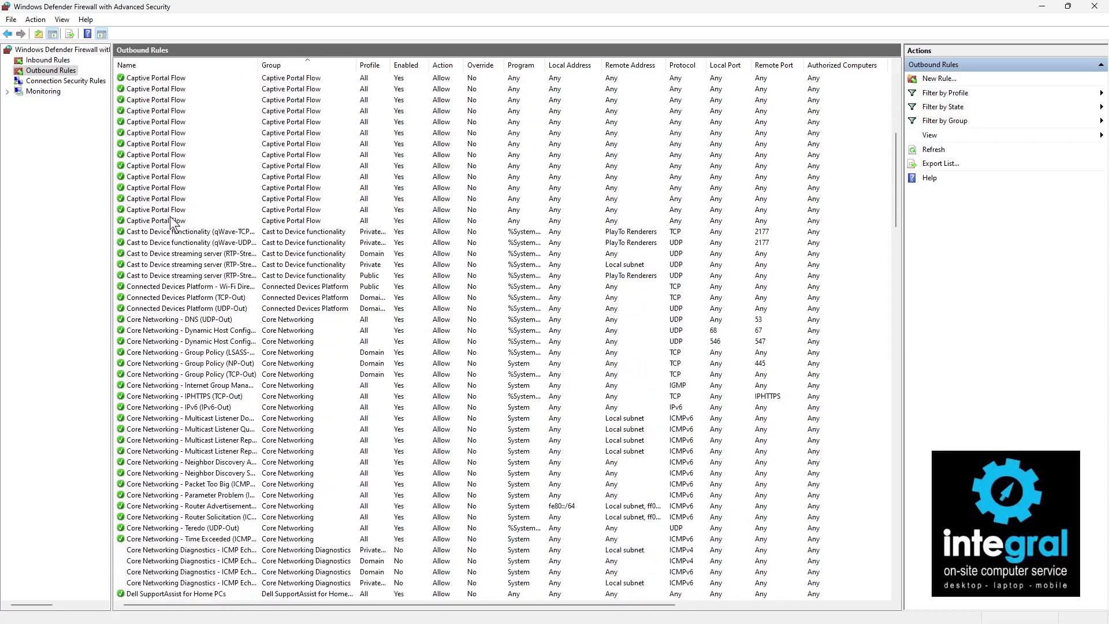
pyautogui.scroll(-4, 170, 216)
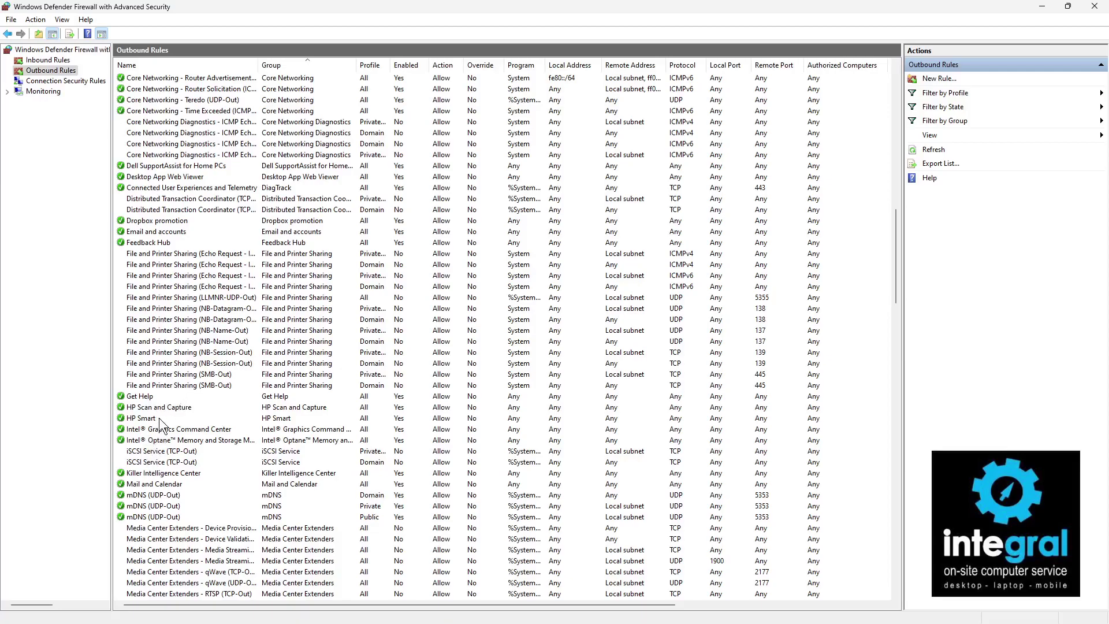
pyautogui.scroll(-9, 164, 409)
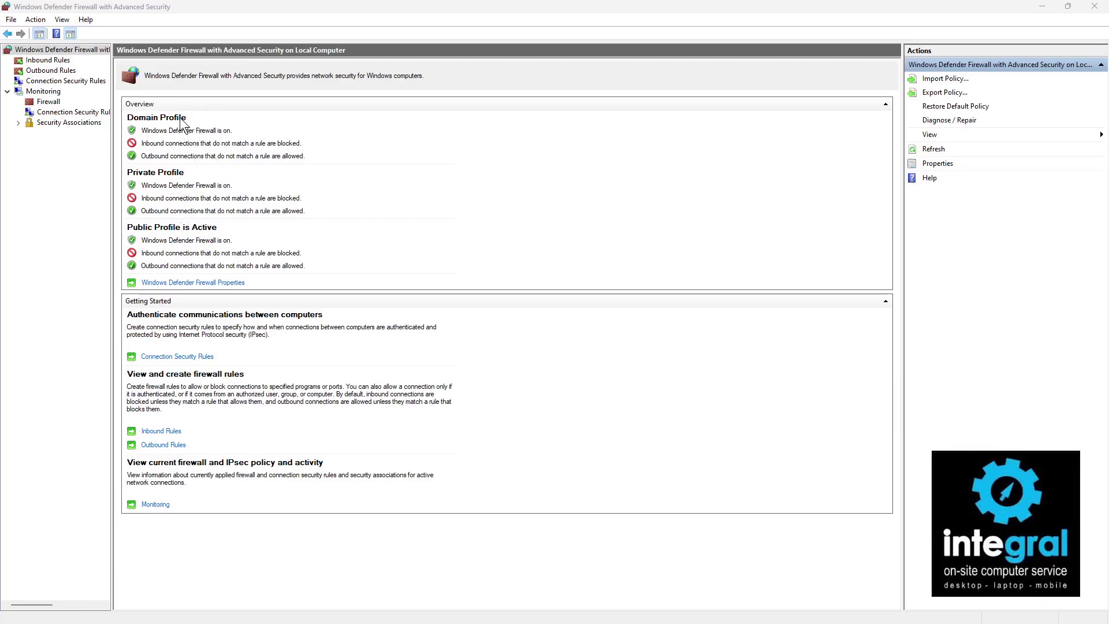
# Open the Windows Defender Firewall properties and examine the public profile's customizable behaviour settings, leaving them without changes.
pyautogui.click(193, 283)
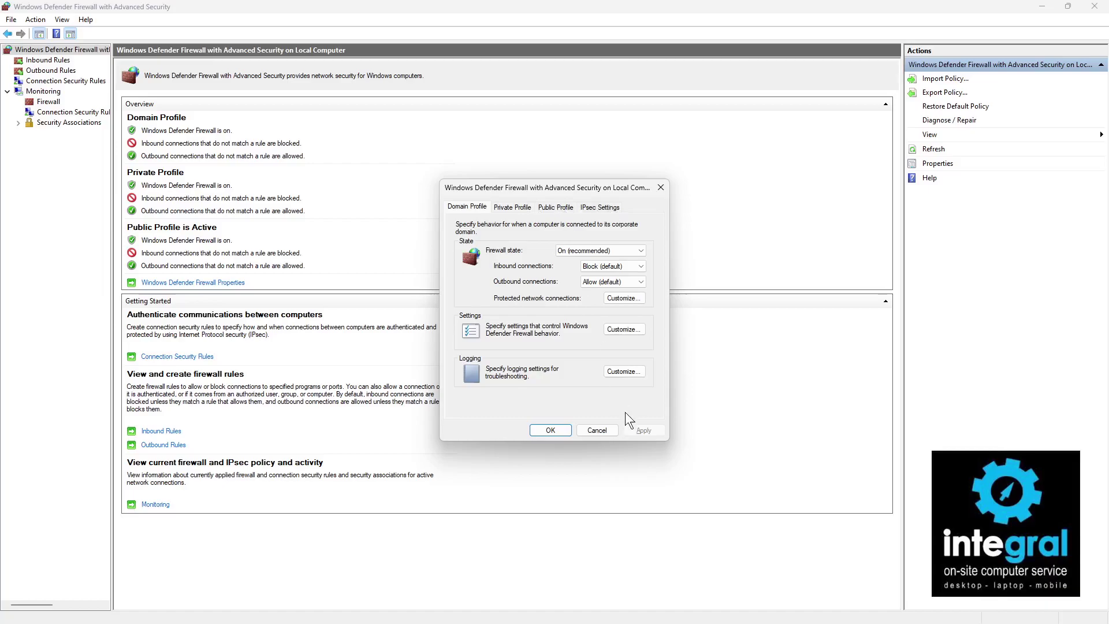
pyautogui.click(611, 431)
pyautogui.click(194, 282)
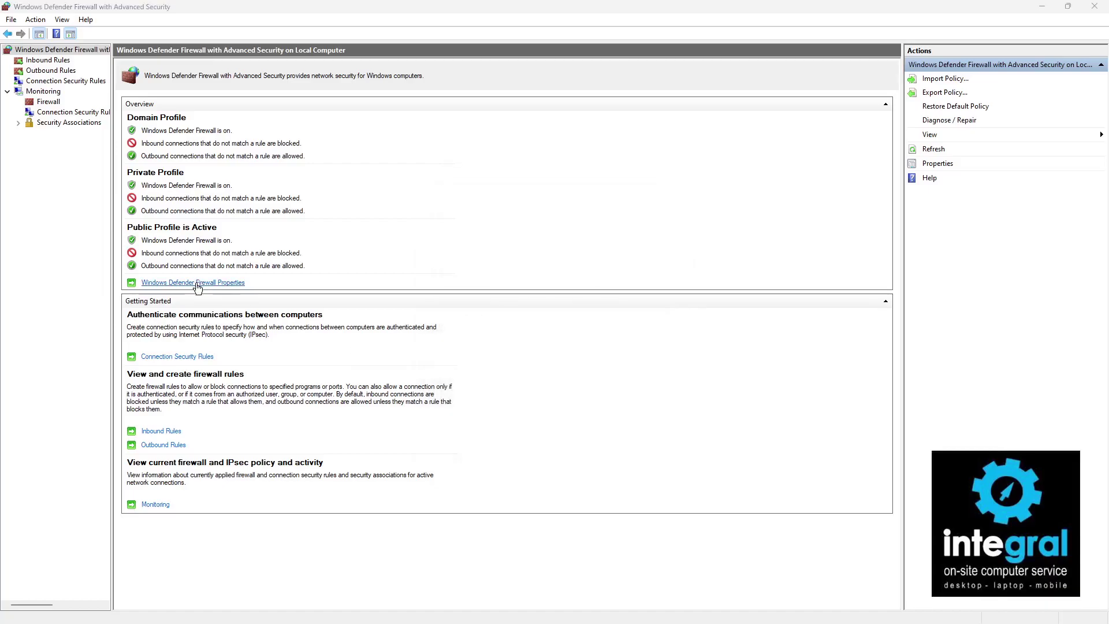
pyautogui.click(556, 206)
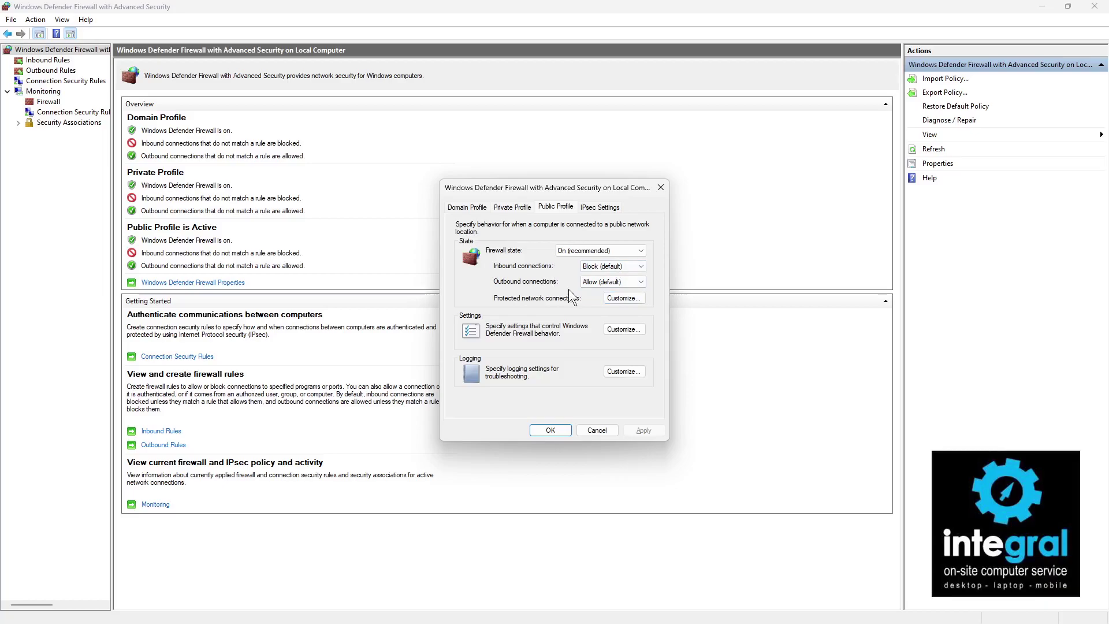
pyautogui.click(623, 329)
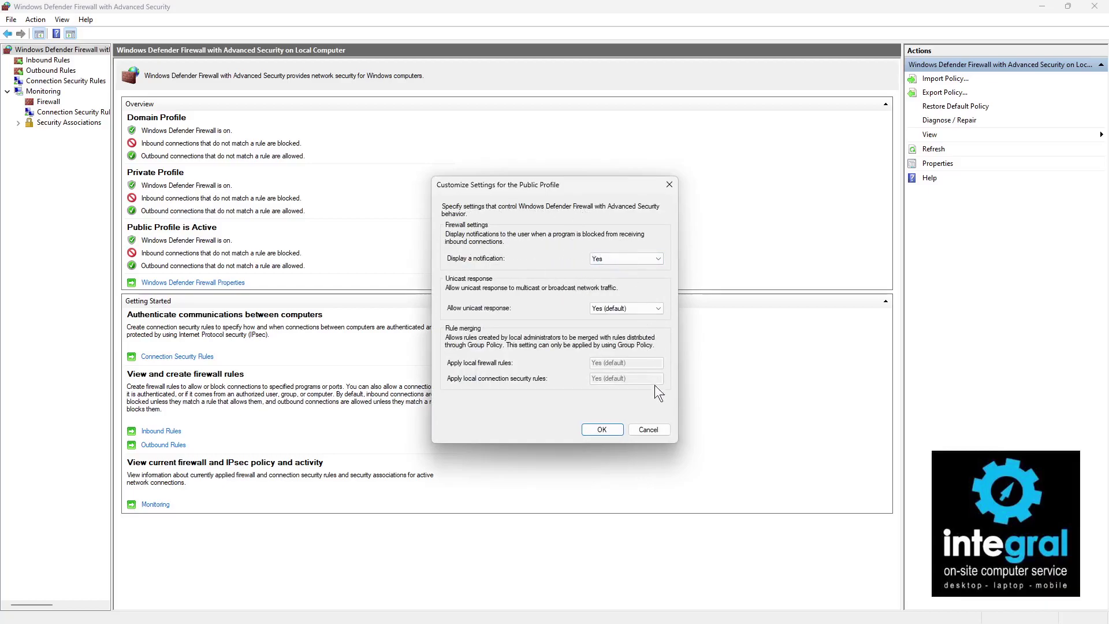
pyautogui.click(649, 428)
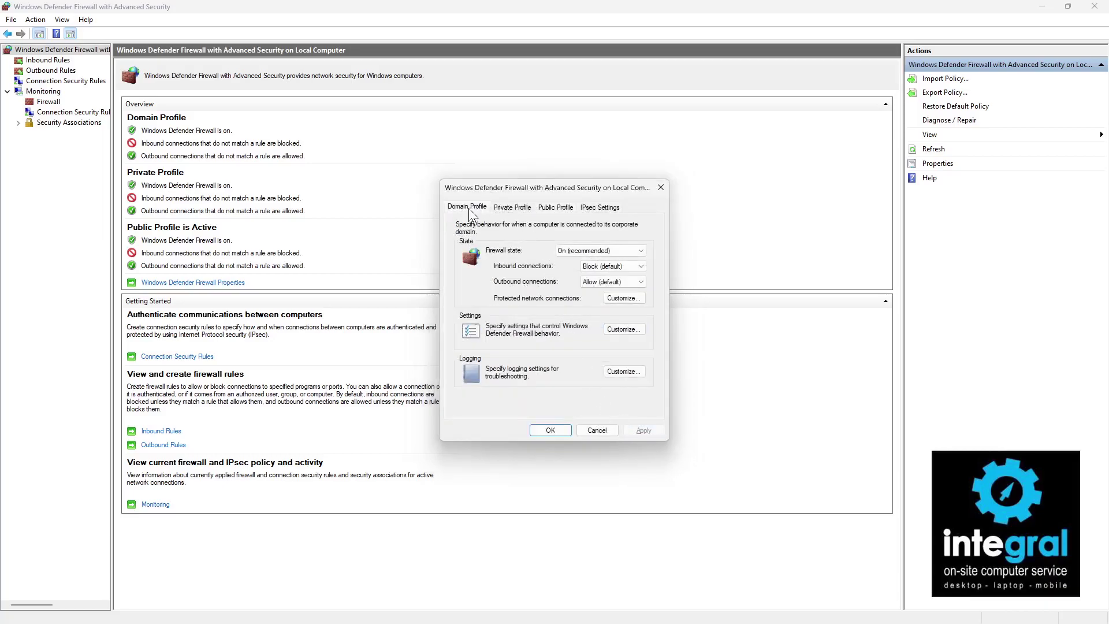
# Review the private and public profile settings in the firewall properties, and close them without changes.
pyautogui.click(507, 208)
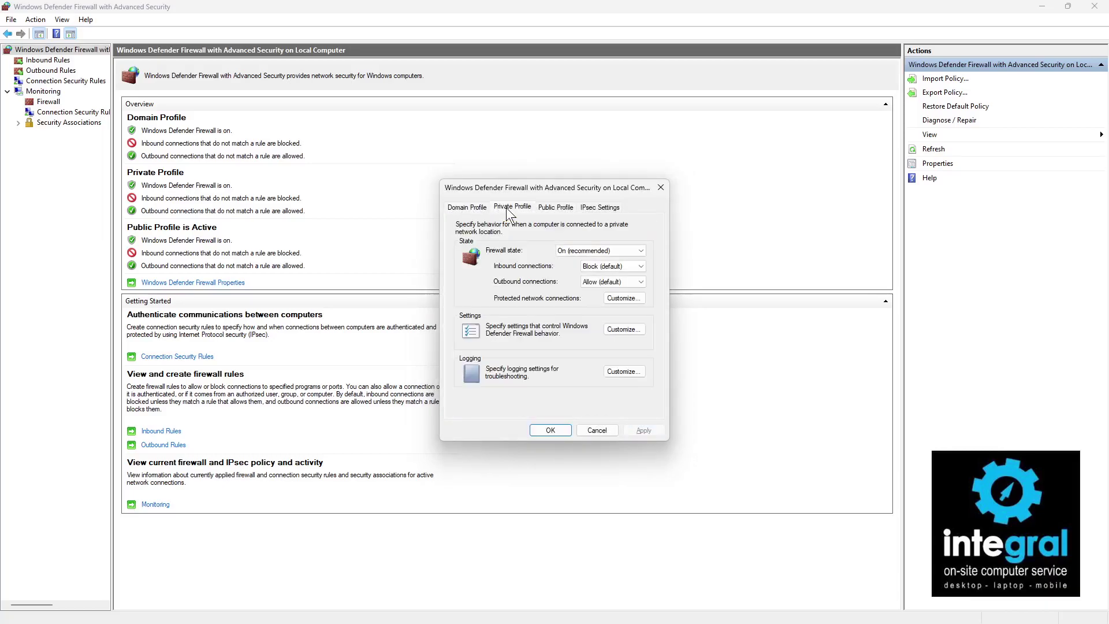
pyautogui.click(549, 209)
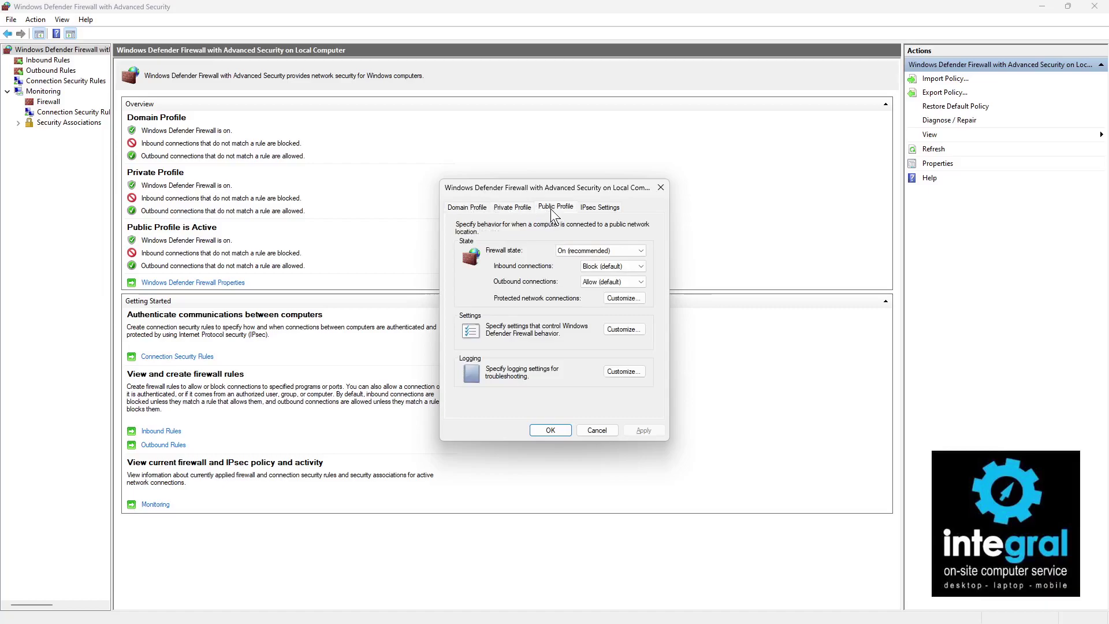
pyautogui.click(604, 432)
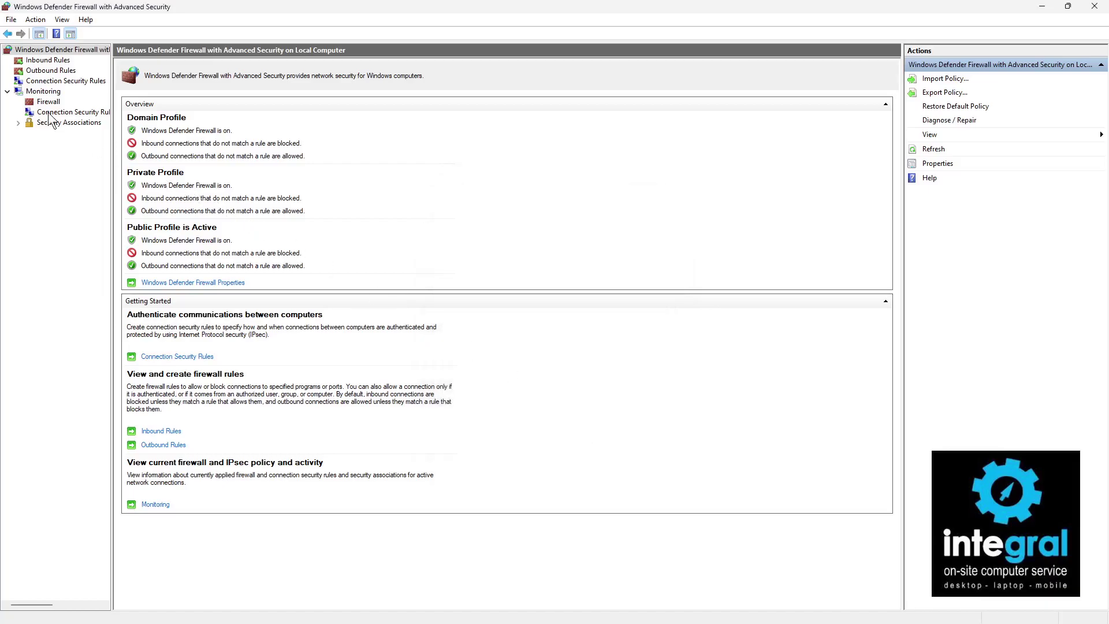
# Examine the monitored firewall rules, connection security rules, and Main Mode and Quick Mode security associations, then return to the firewall overview.
pyautogui.click(49, 104)
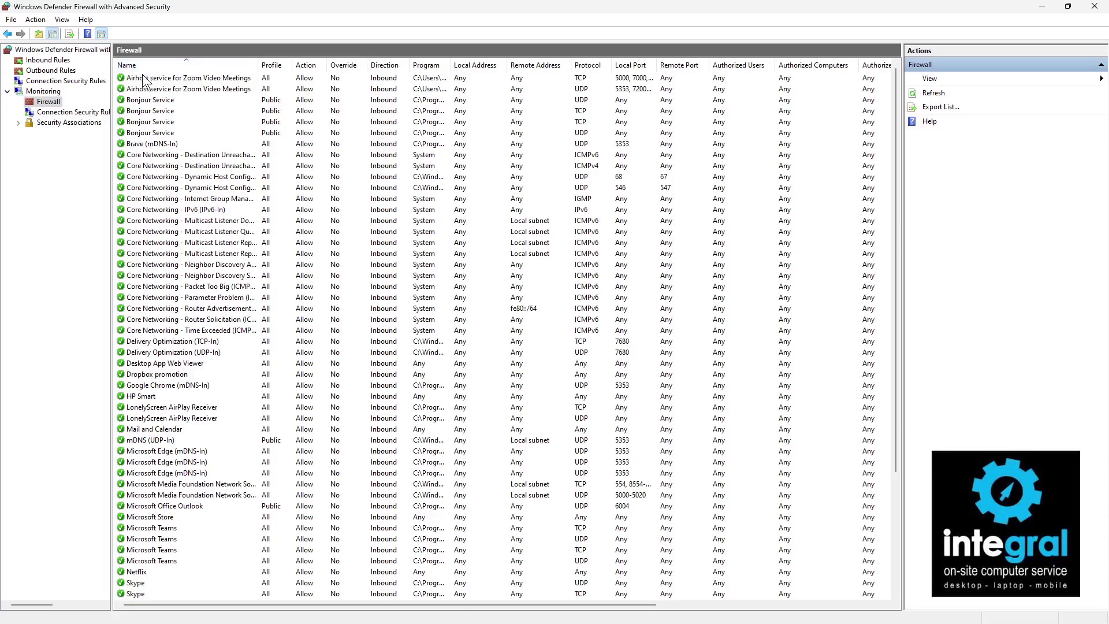
pyautogui.click(49, 114)
pyautogui.click(18, 123)
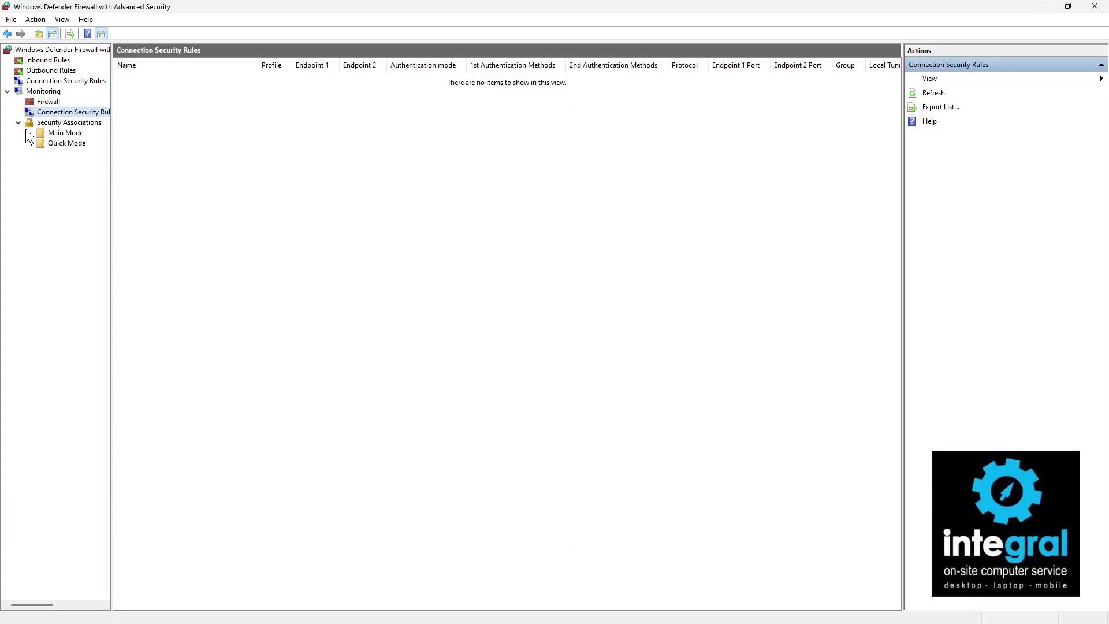
pyautogui.click(74, 134)
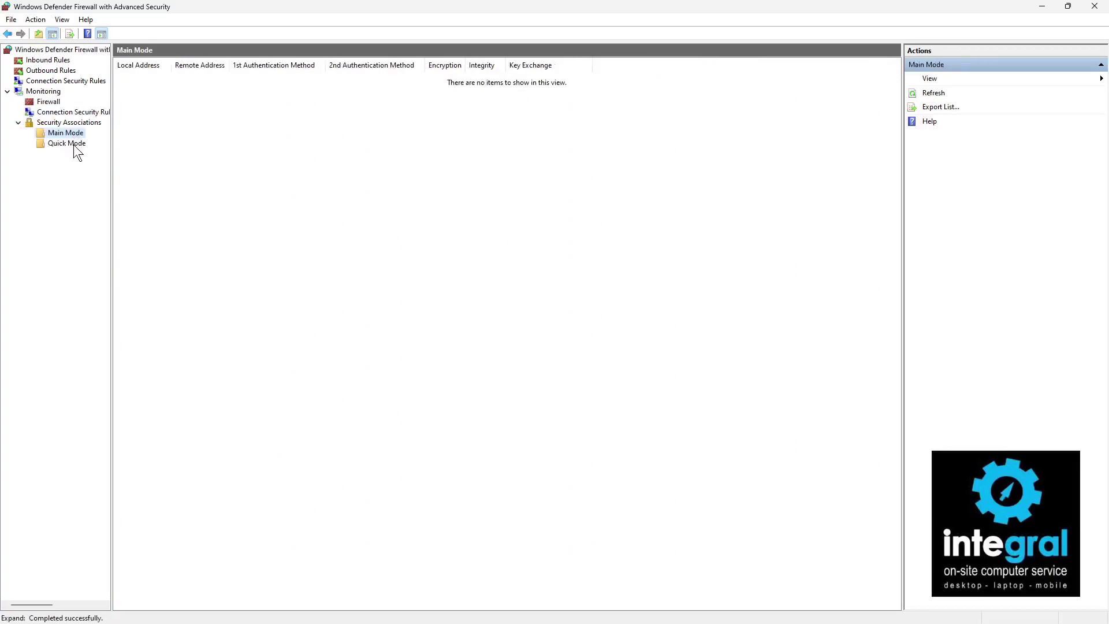
pyautogui.click(74, 144)
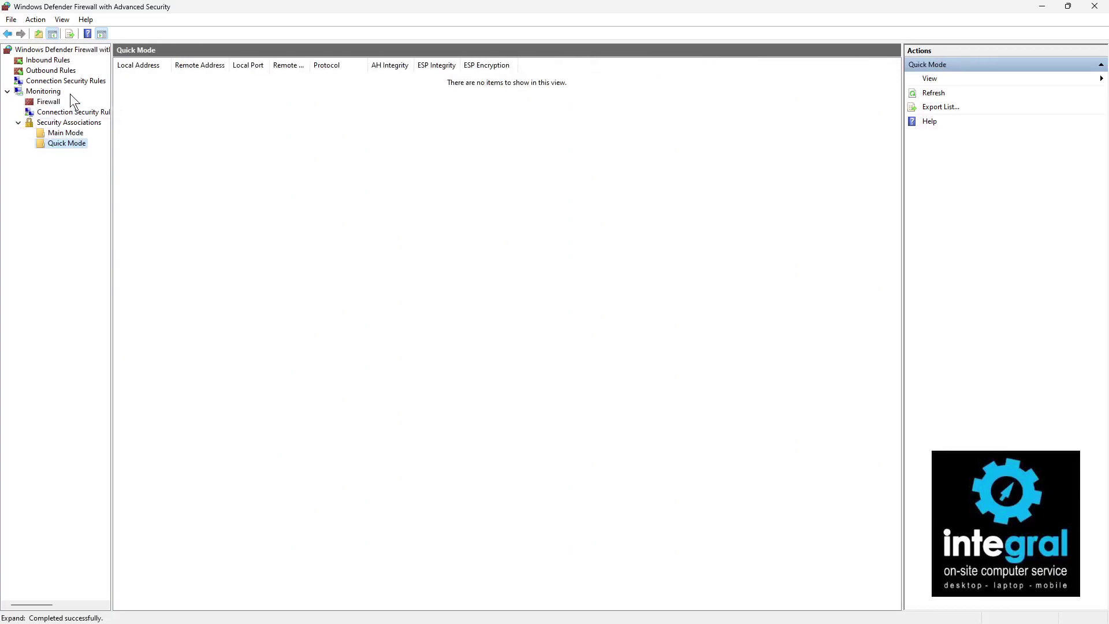
pyautogui.click(62, 52)
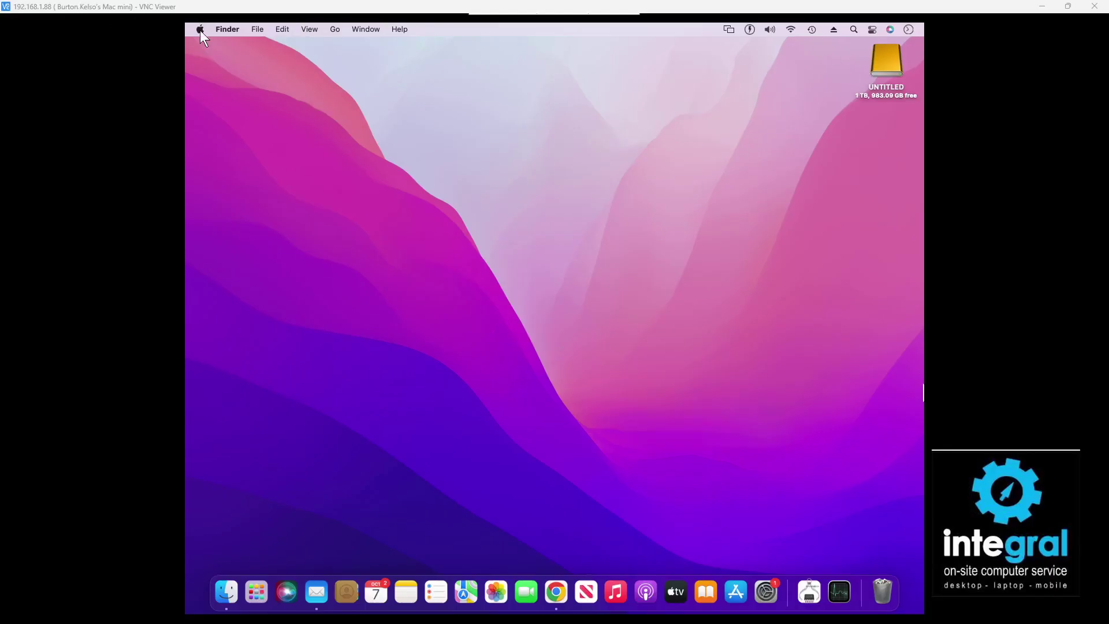
# On the remote Mac in VNC Viewer, open the firewall settings under Security & Privacy in System Preferences.
pyautogui.click(199, 32)
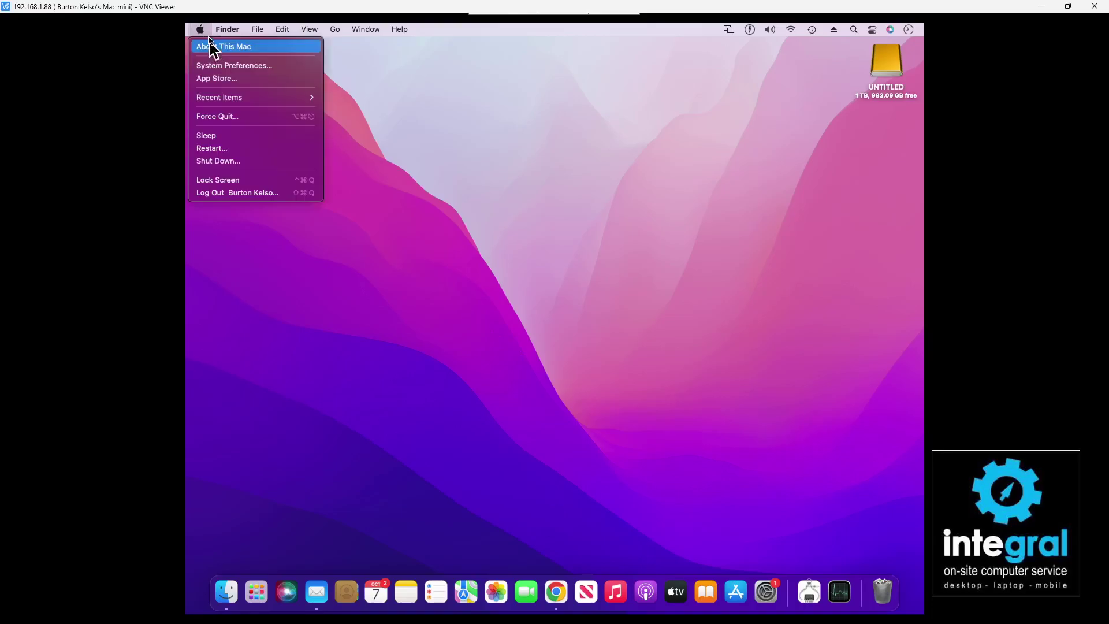
pyautogui.click(267, 71)
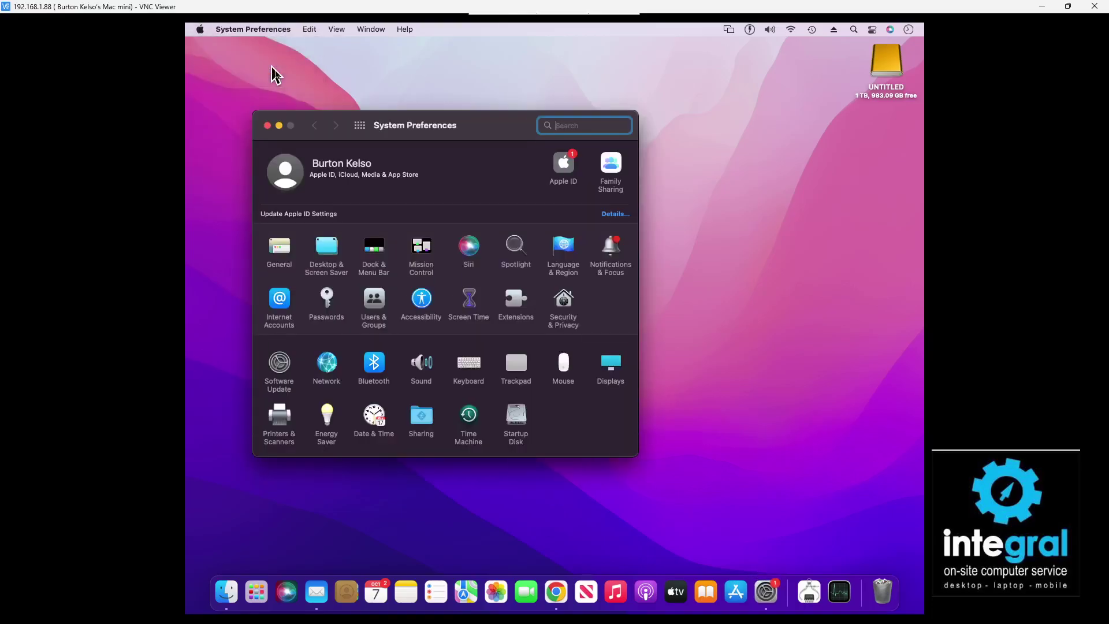
pyautogui.click(565, 304)
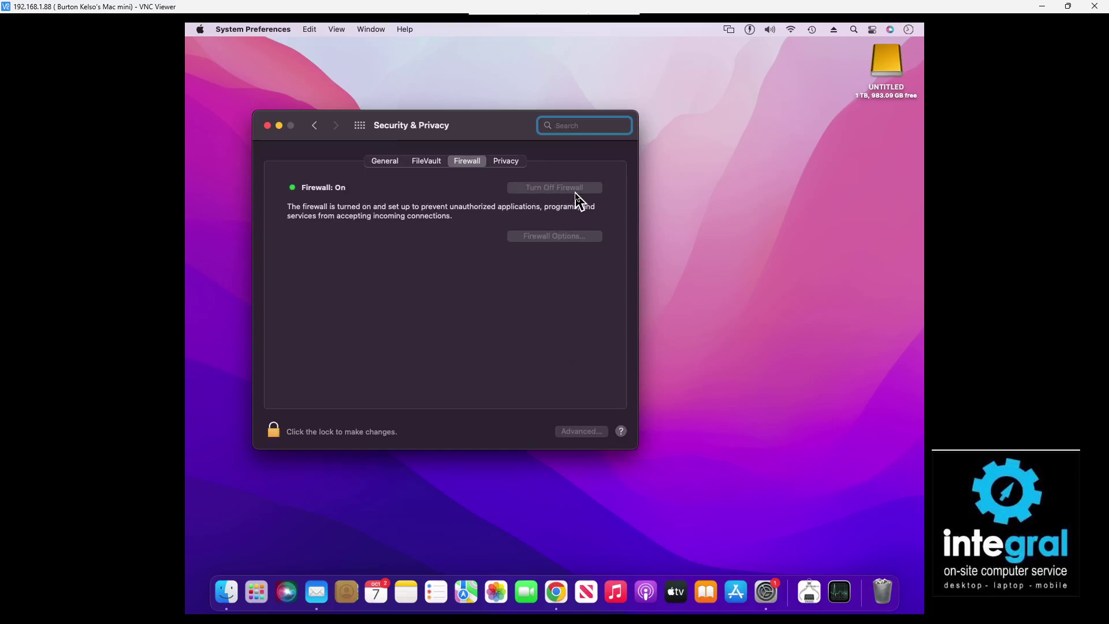
# Unlock the Security & Privacy preferences with the account password and open the firewall options.
pyautogui.click(278, 434)
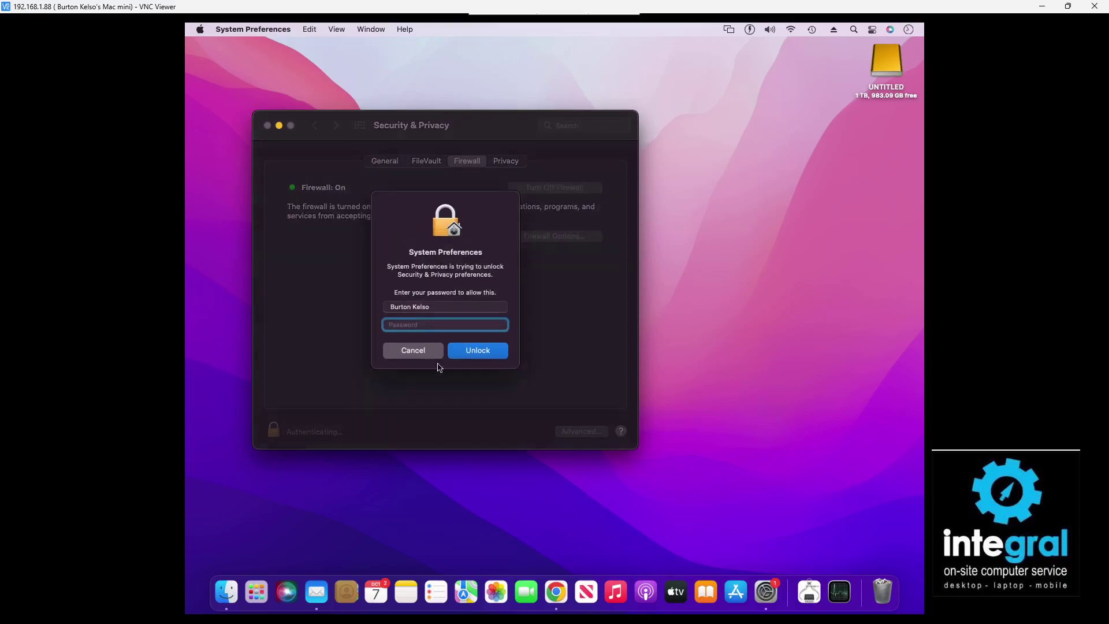
pyautogui.write('•••••••••••••')
pyautogui.click(483, 352)
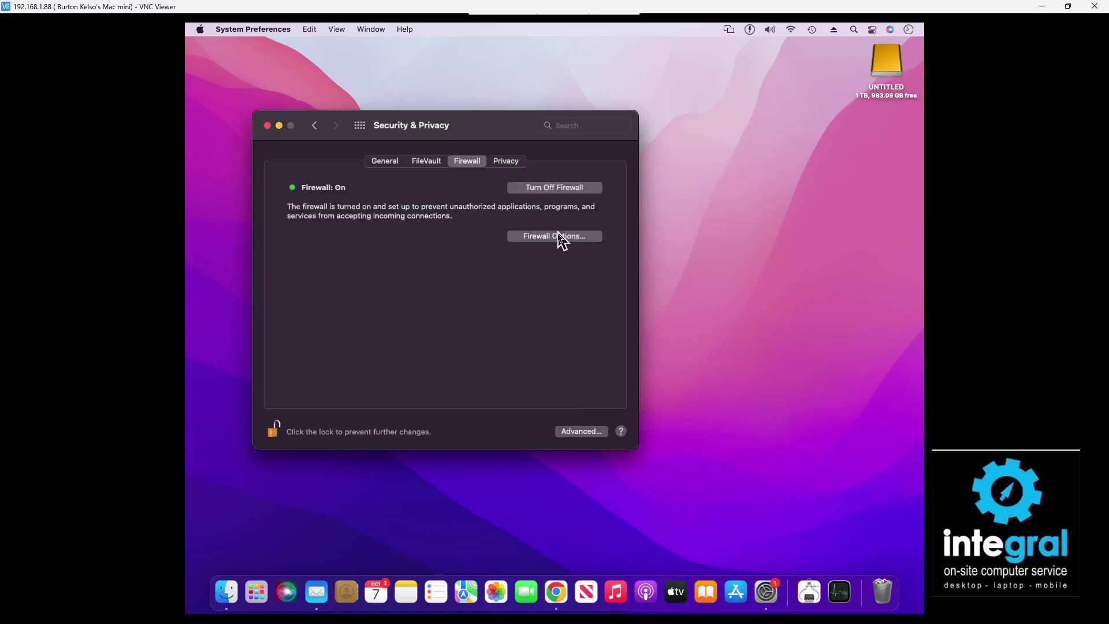
pyautogui.click(561, 241)
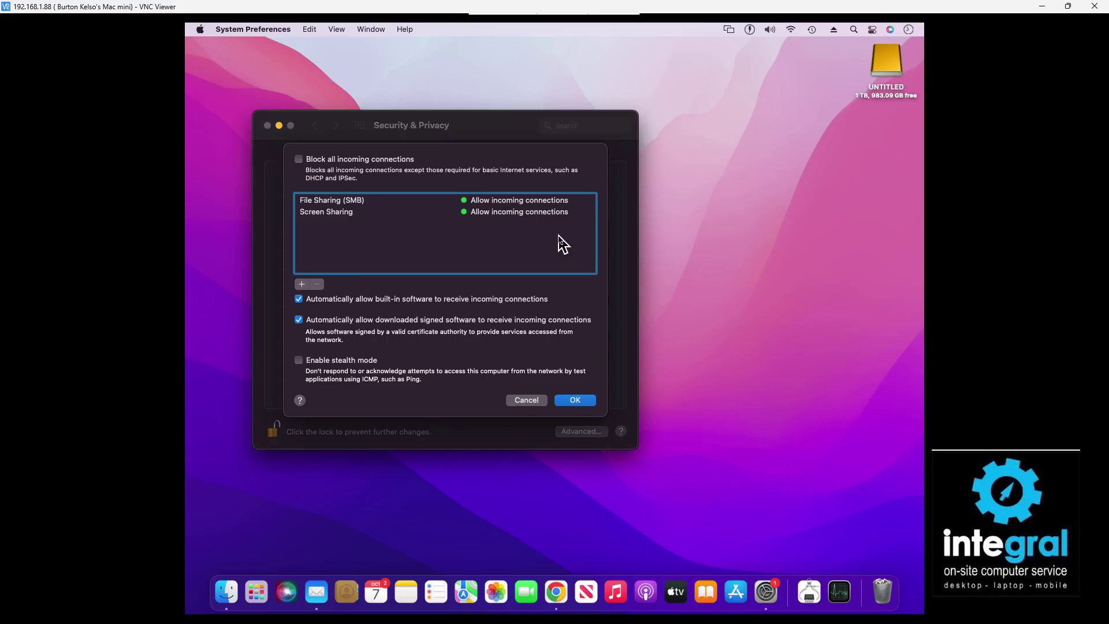